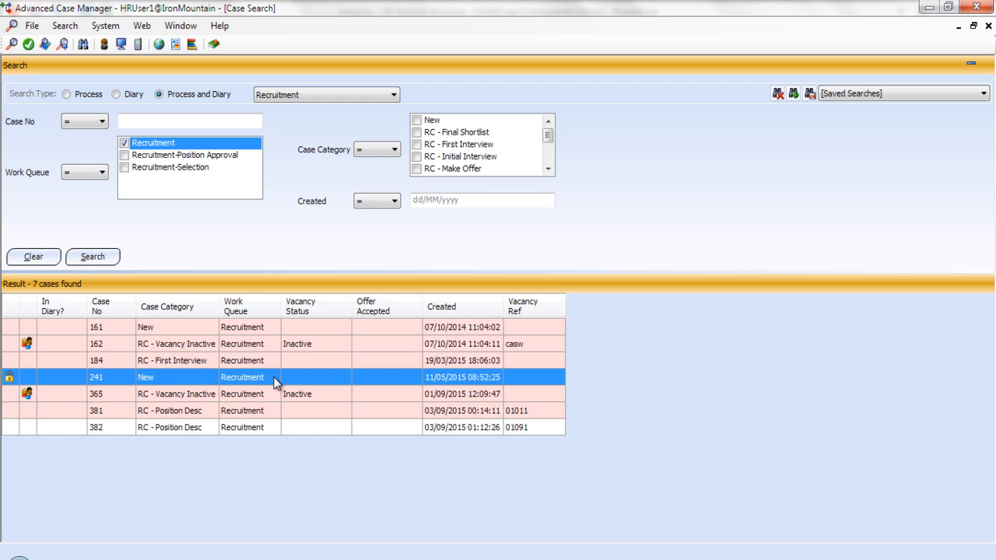
- Open recruitment case 382 from the search results and review its general details through to the job title and line manager
click(254, 428)
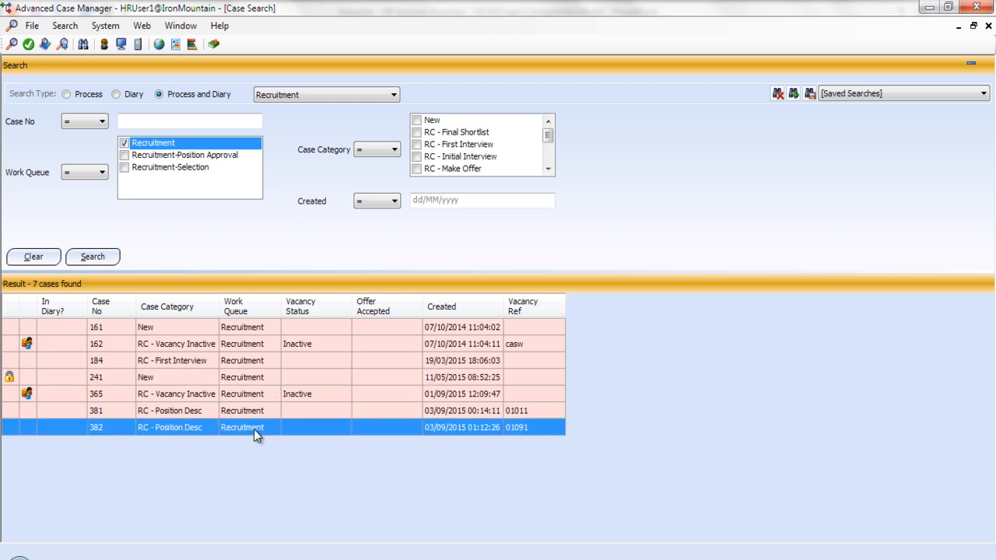
double_click(254, 428)
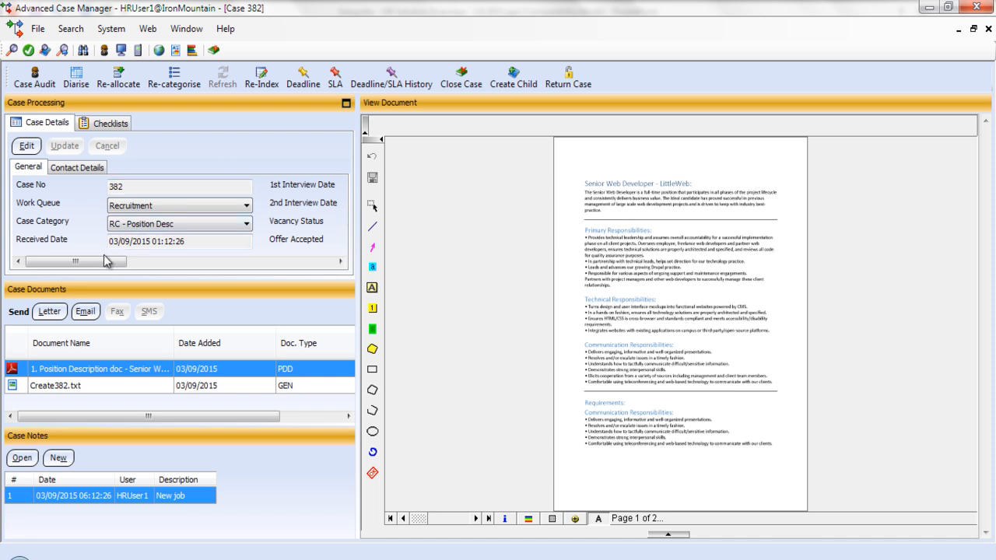
double_click(130, 186)
drag(91, 261, 167, 261)
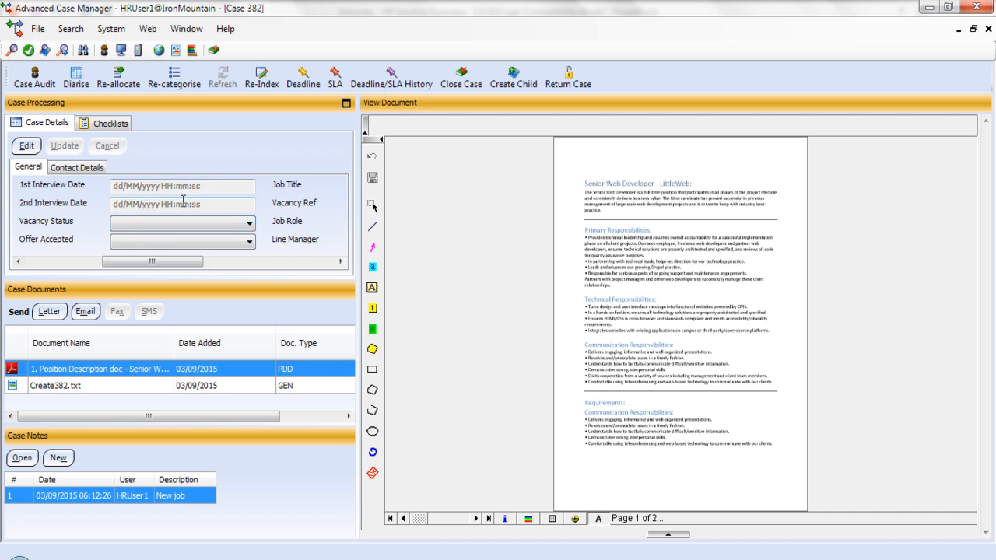
drag(177, 262, 250, 259)
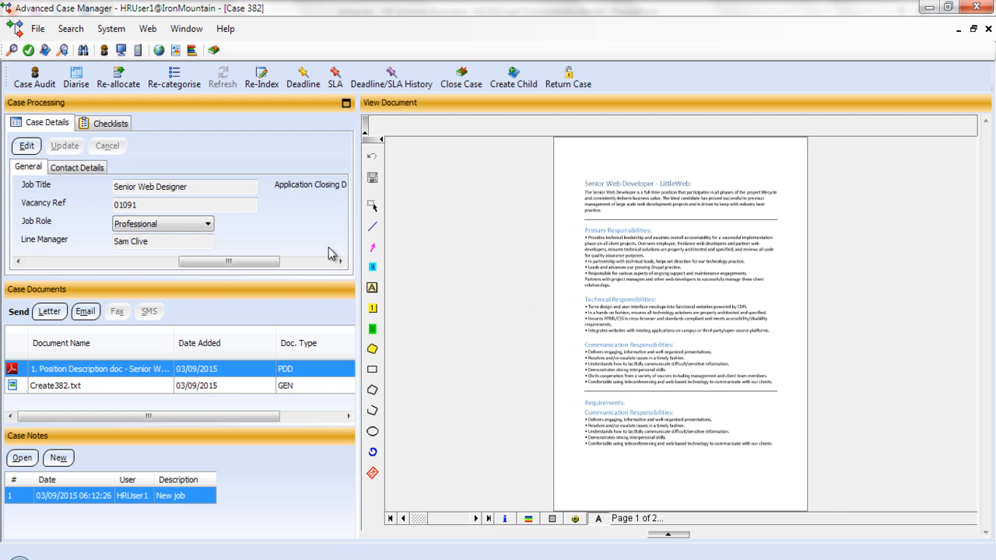
- Review the Recruitment checklist of case 382, set the Submit for Approval item to Submit and update the checklist
click(110, 126)
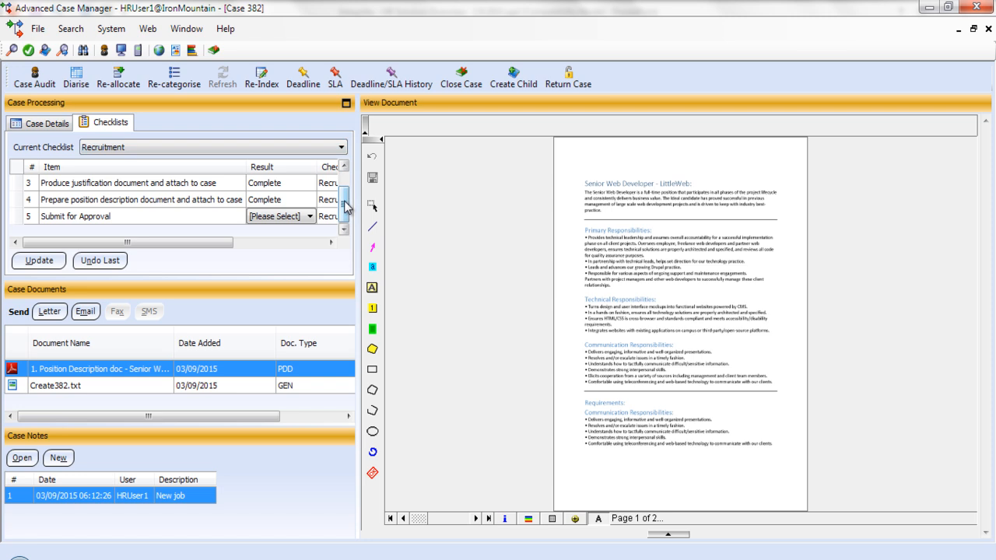
drag(346, 206, 346, 183)
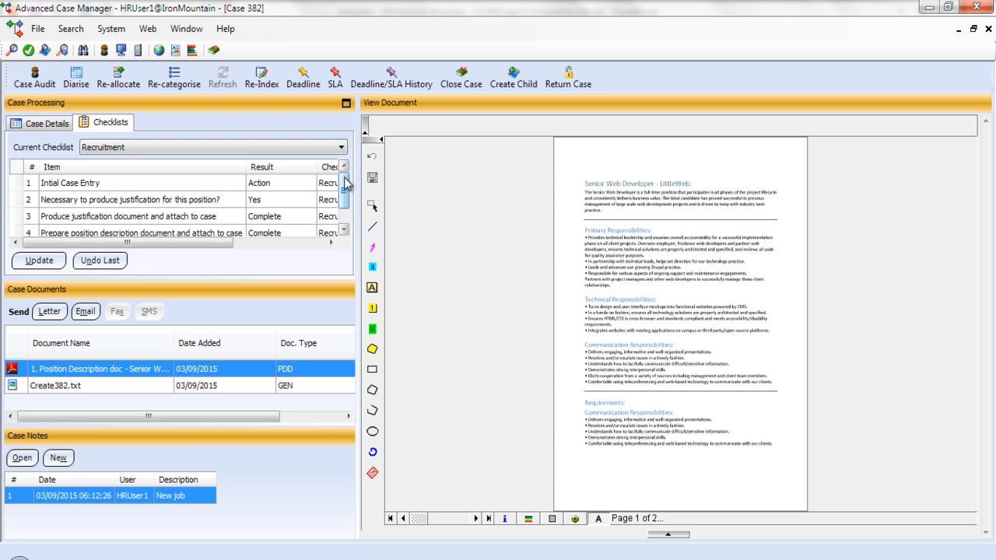
drag(345, 182, 345, 200)
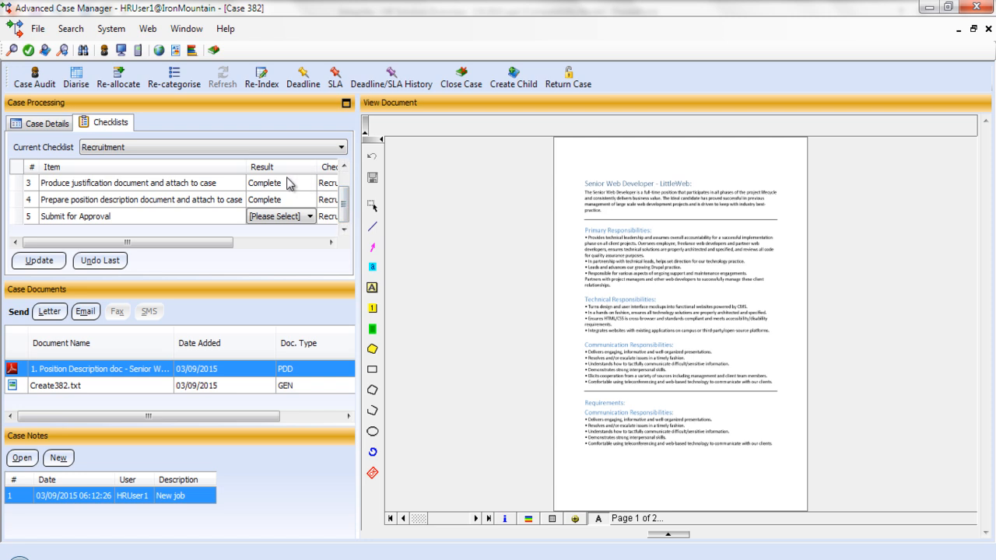
click(288, 217)
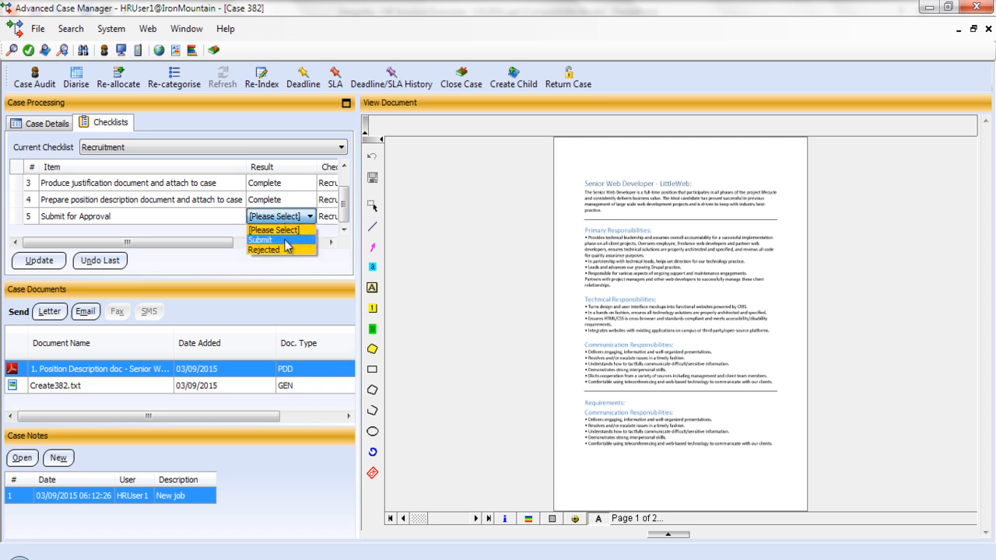
click(285, 241)
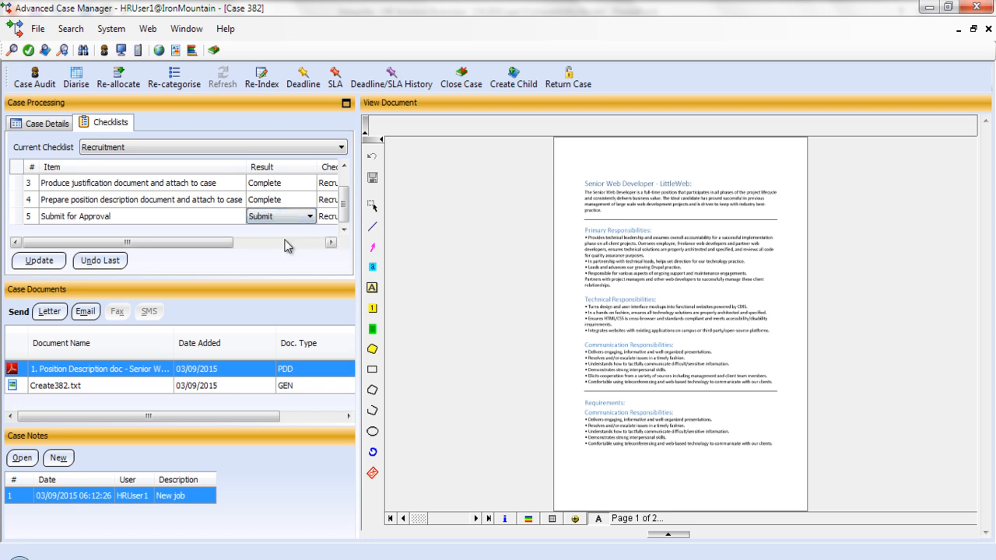
click(37, 261)
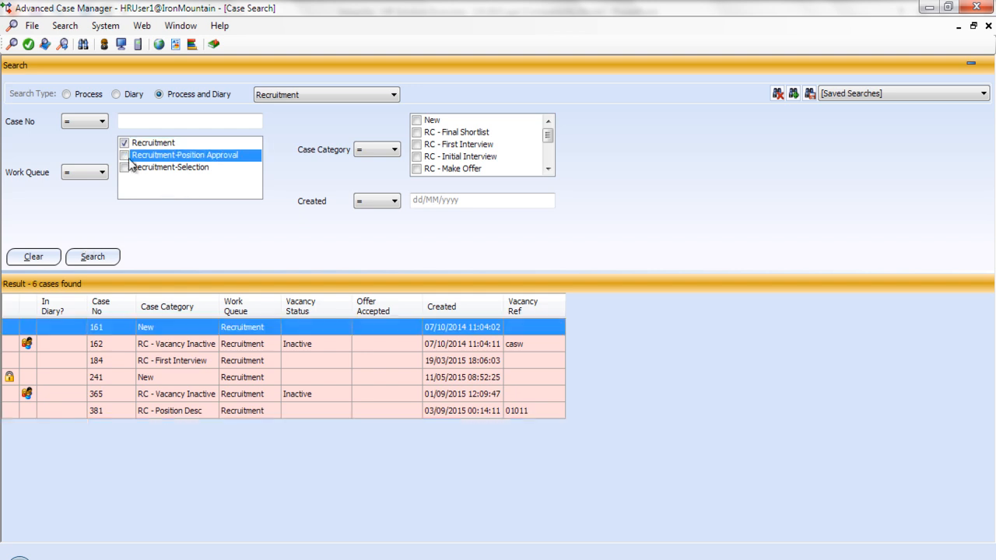
- Search only the Recruitment-Position Approval work queue and approve case 382
click(125, 155)
click(125, 142)
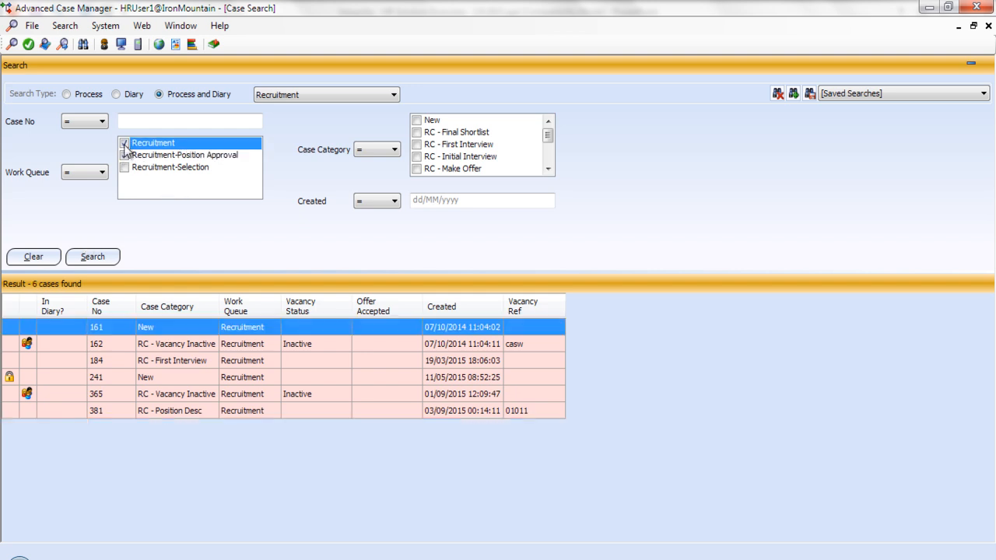
click(95, 256)
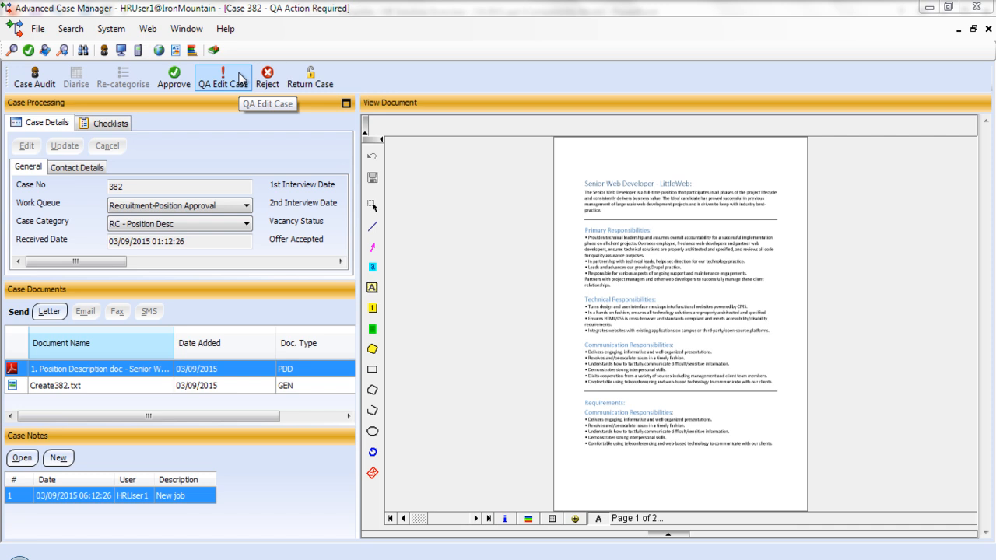
click(174, 78)
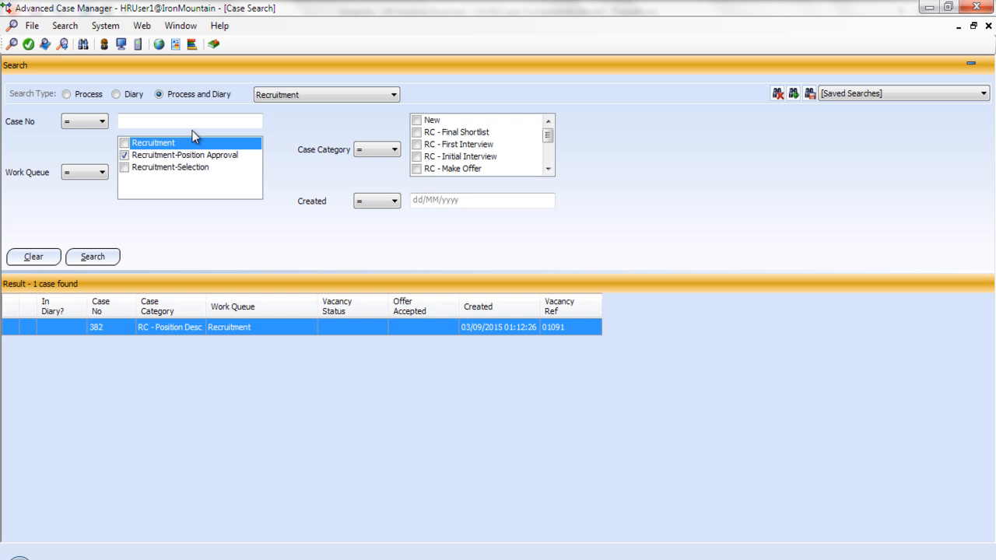
- Search only the Recruitment work queue and reopen case 382 from the results
click(125, 156)
click(124, 143)
click(93, 257)
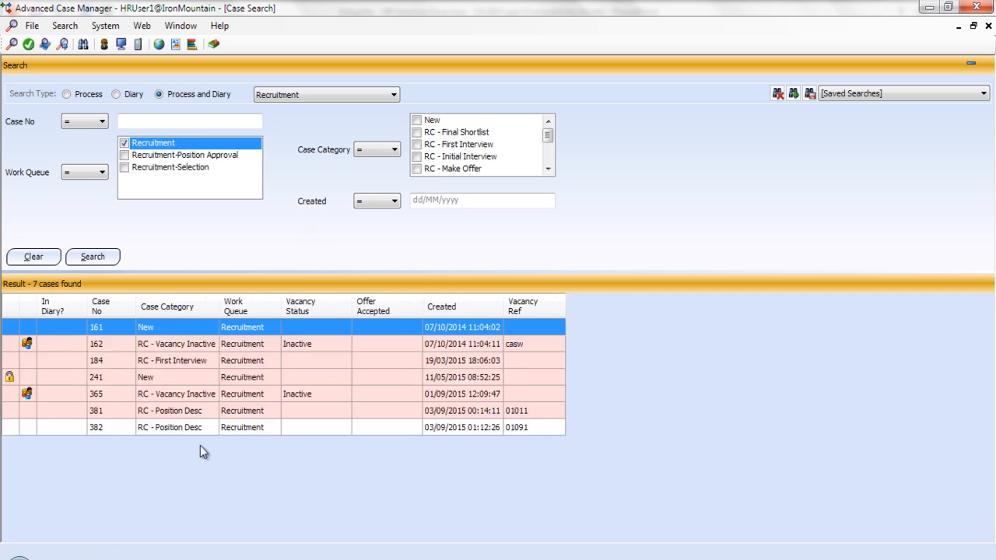
click(210, 428)
double_click(213, 430)
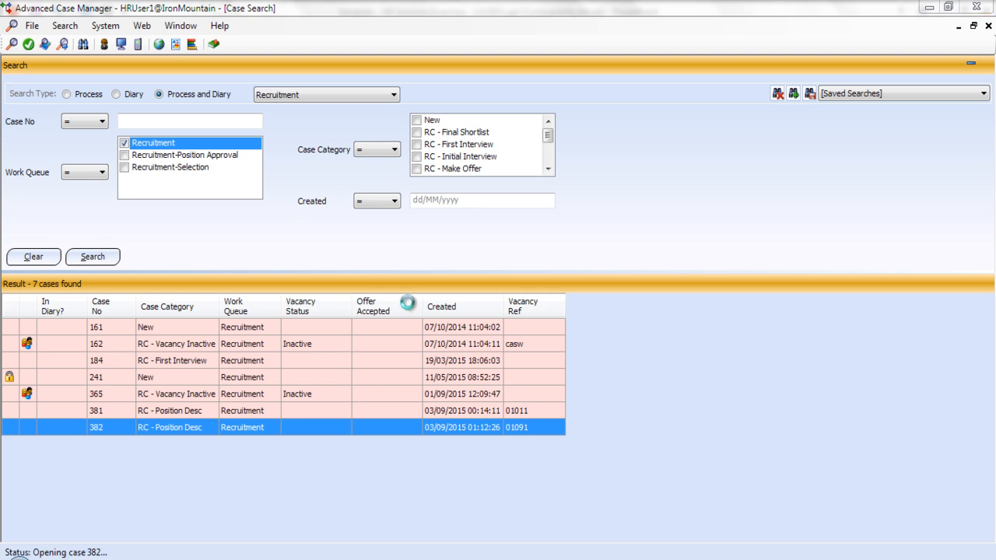
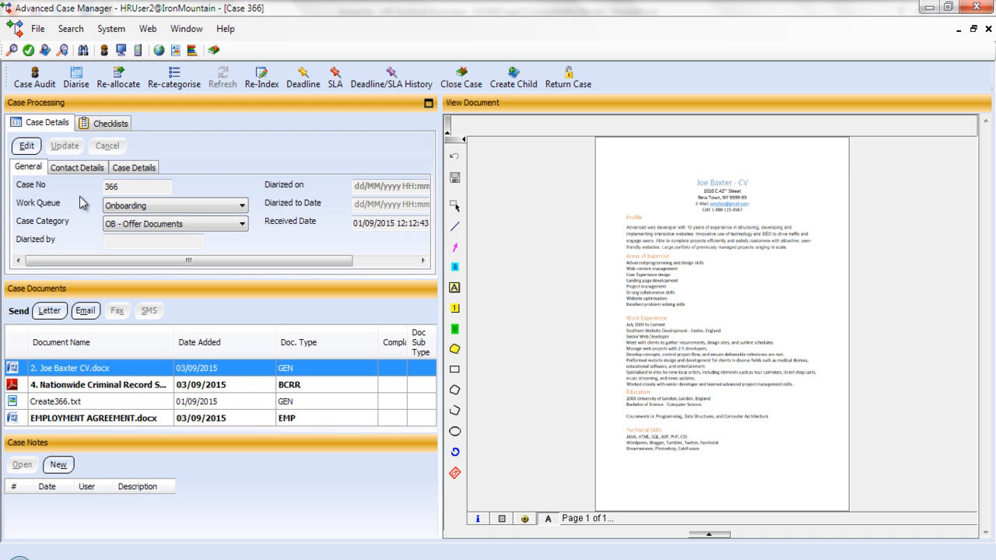
- Review the applicant's contact details, the nationwide criminal record report and the employment agreement in onboarding case 366
click(76, 167)
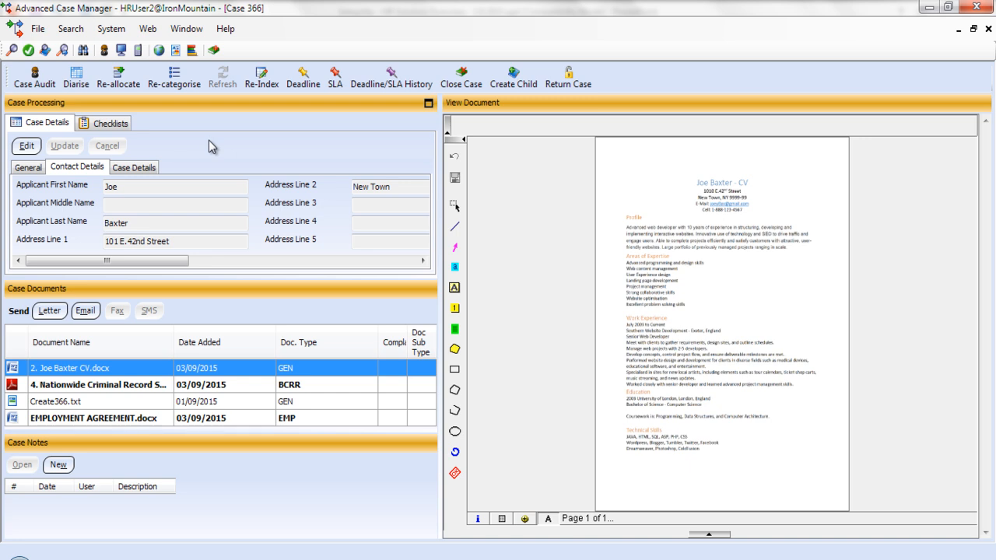
click(149, 385)
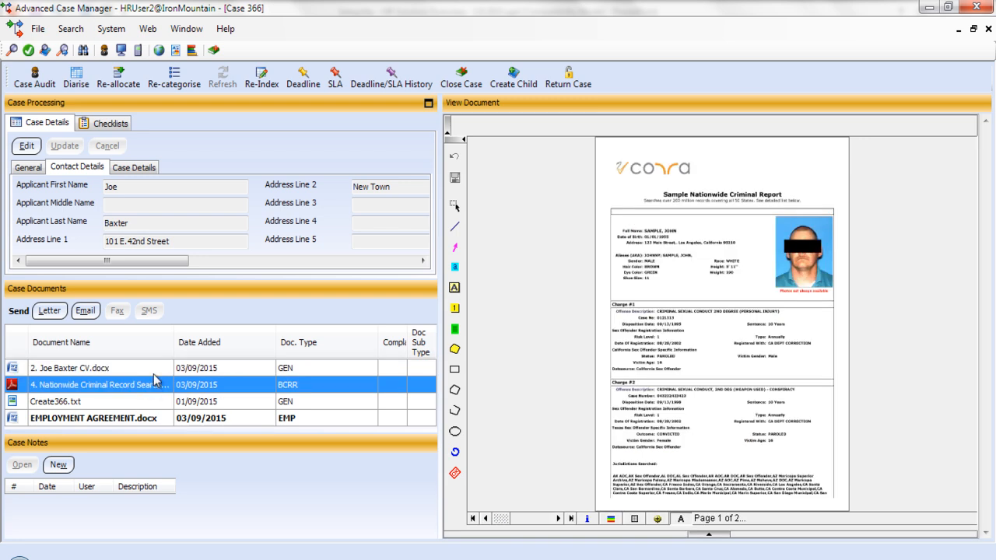
click(138, 421)
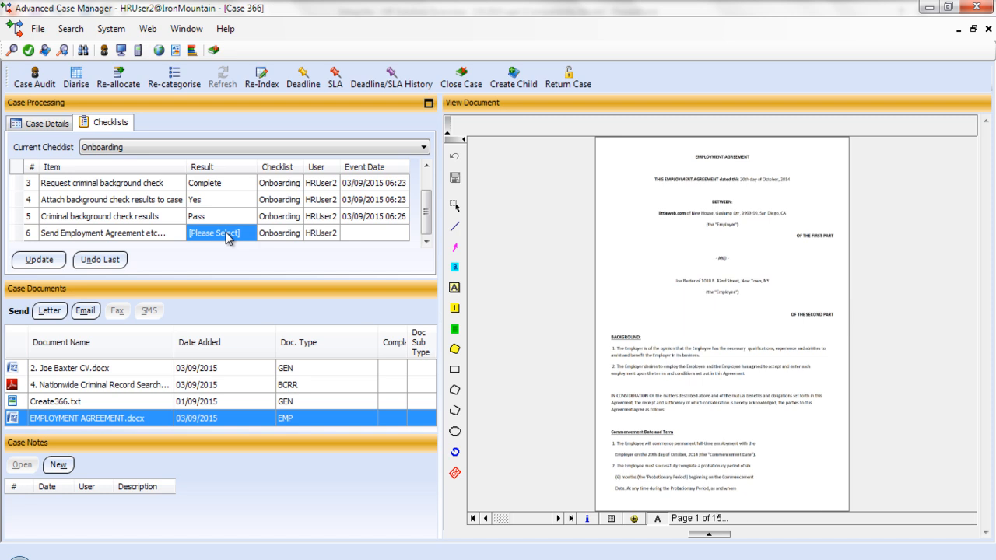
- Set the Send Employment Agreement checklist item to Done, update it and accept routing the case to the diary for 21 days
click(226, 233)
click(227, 259)
click(42, 263)
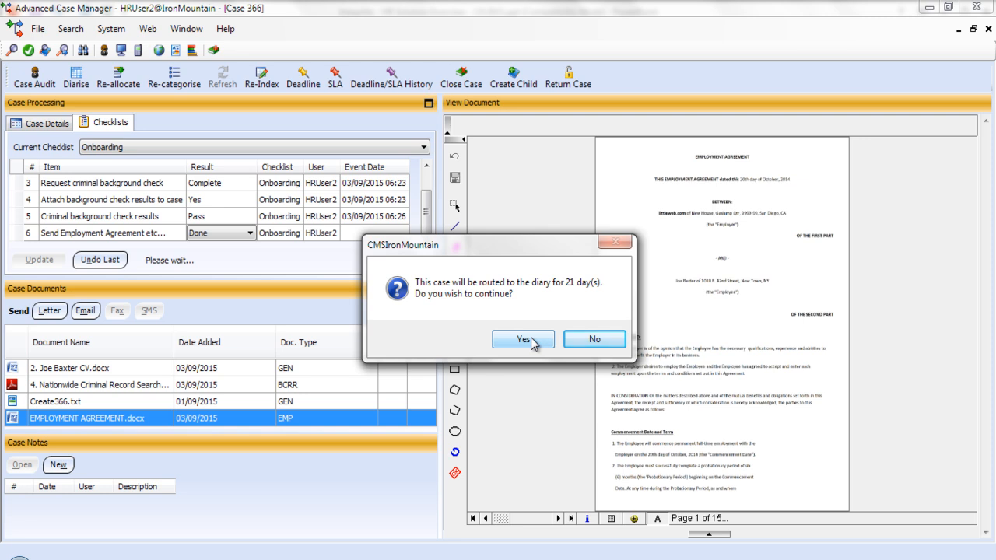
click(523, 339)
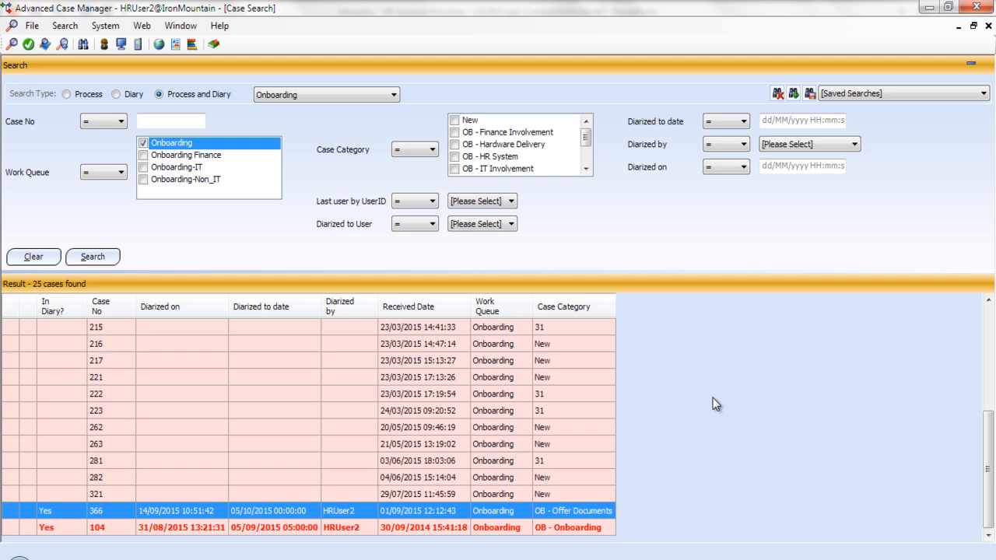
click(64, 26)
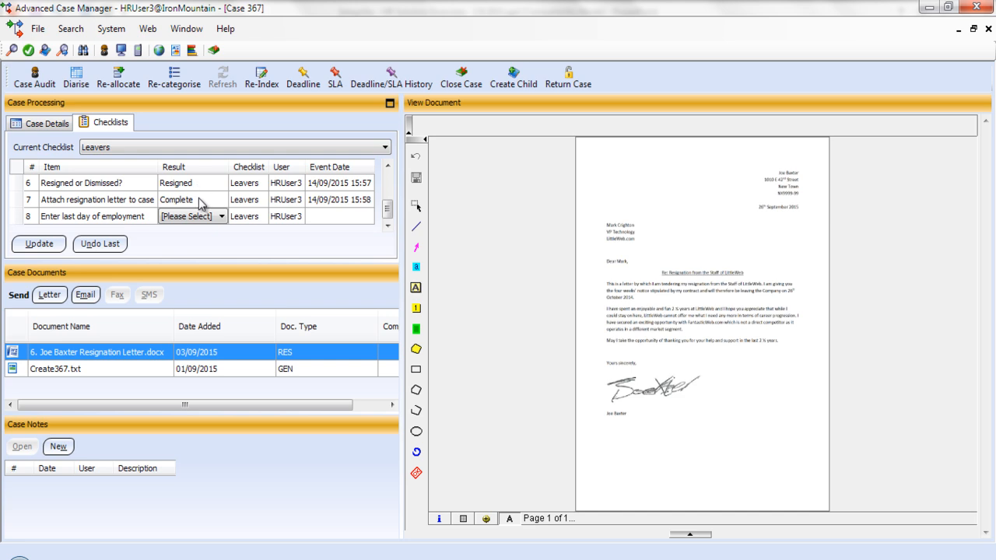
- Mark Enter last day of employment Complete in case 367, using 19-Sep-2015 with reason codes Employment and Last day of Employment
click(218, 217)
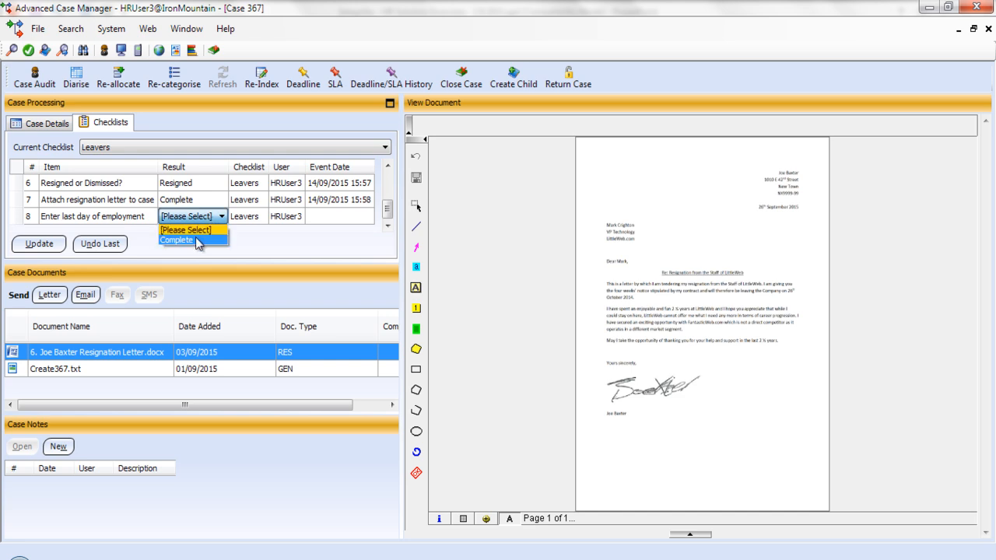
click(197, 242)
click(39, 244)
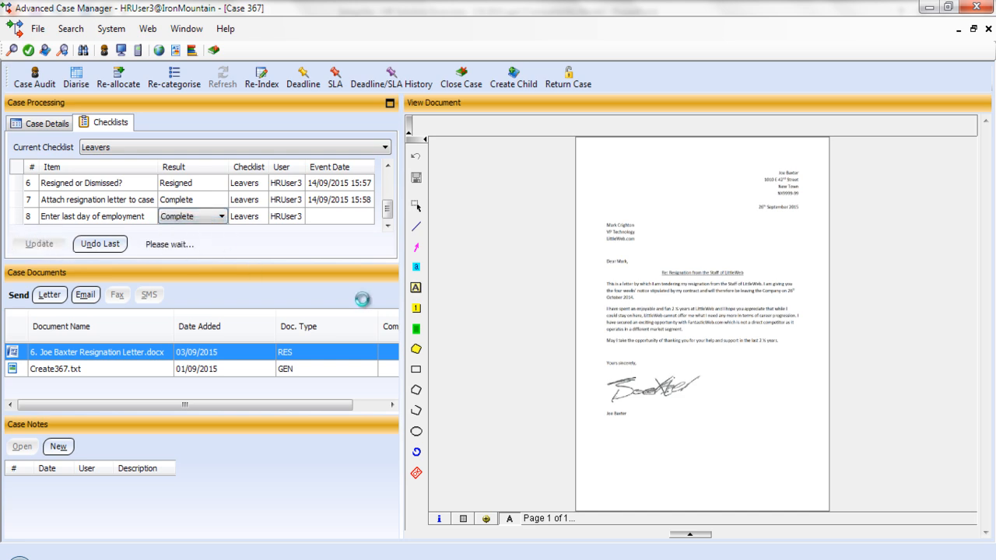
drag(261, 52, 480, 174)
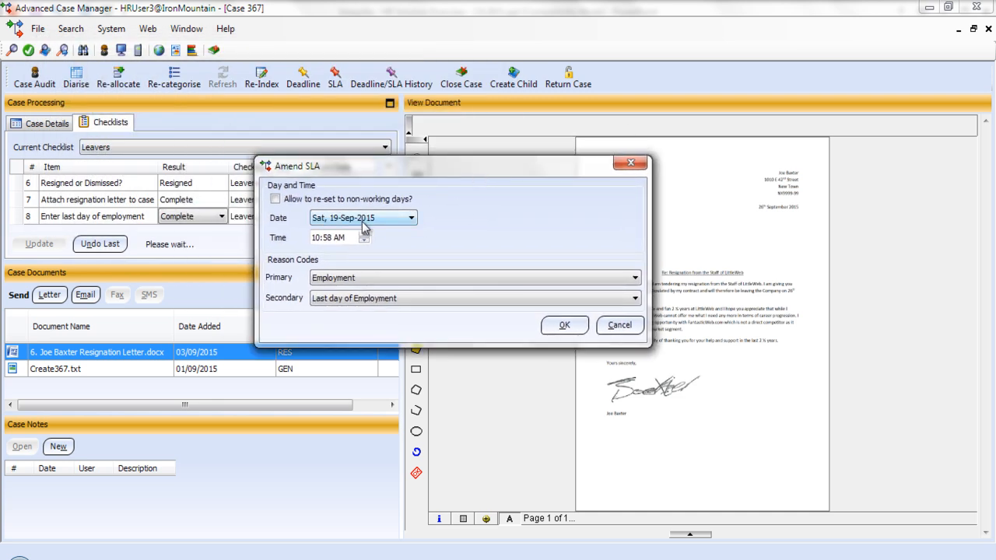
click(560, 325)
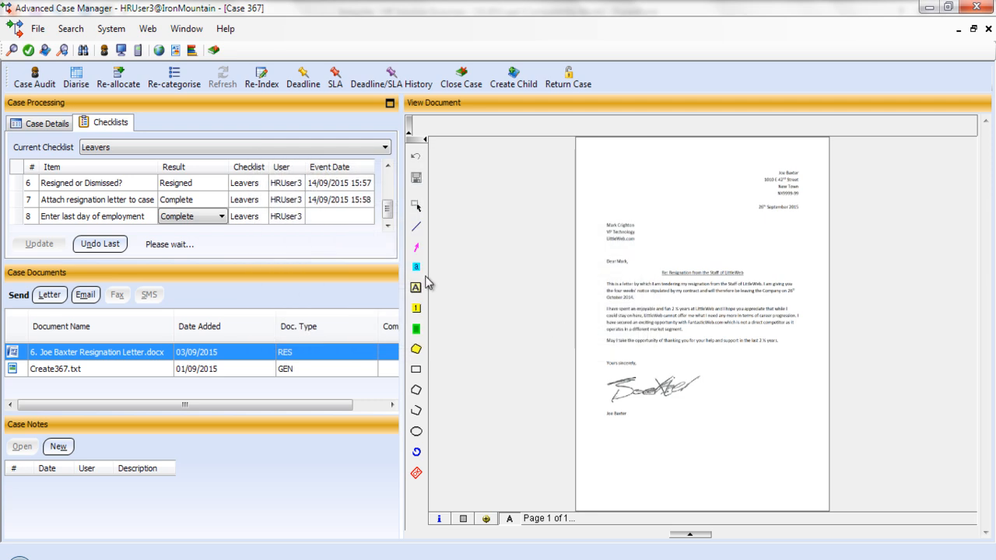
- Check the Last day of Employment field in the general details of case 367
click(48, 123)
drag(261, 246, 366, 245)
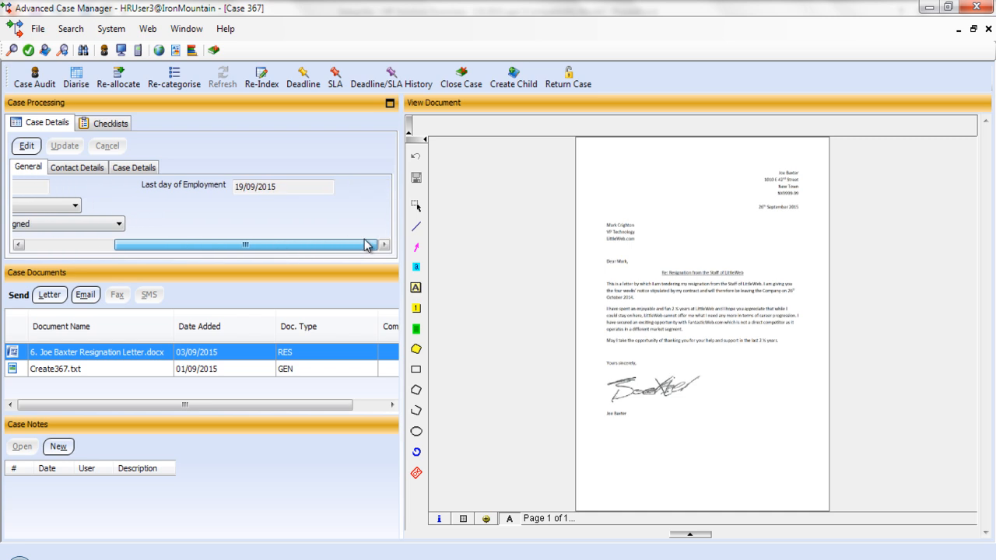
drag(285, 187, 218, 186)
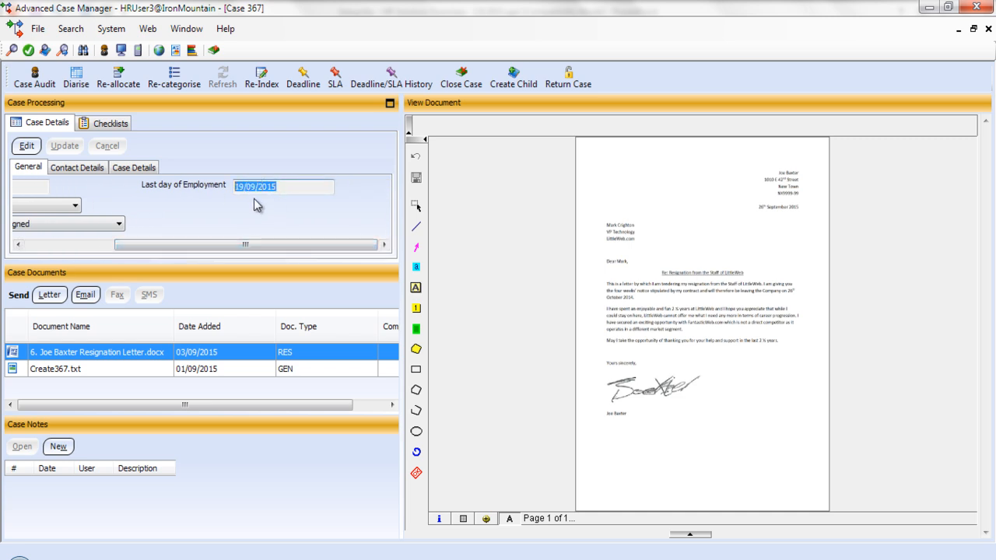
- Answer Yes to the benefits to be revoked question and set the benefits revocation item to Complete in the Leavers checklist
click(110, 123)
click(204, 219)
click(204, 219)
click(204, 239)
click(98, 245)
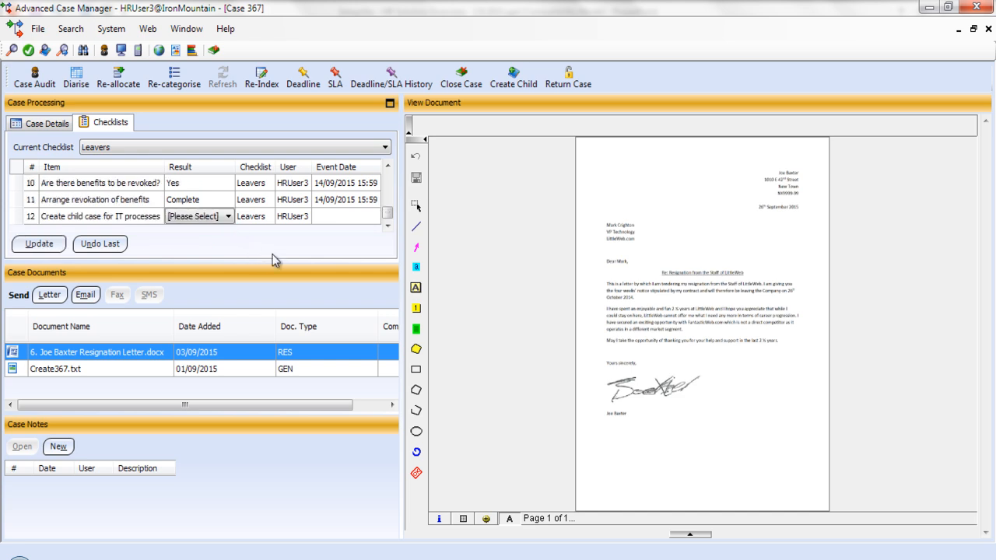
- Complete the IT child case item, creating a Leavers IT child case with category LV - IT, both documents and a phone and laptop return note
click(218, 219)
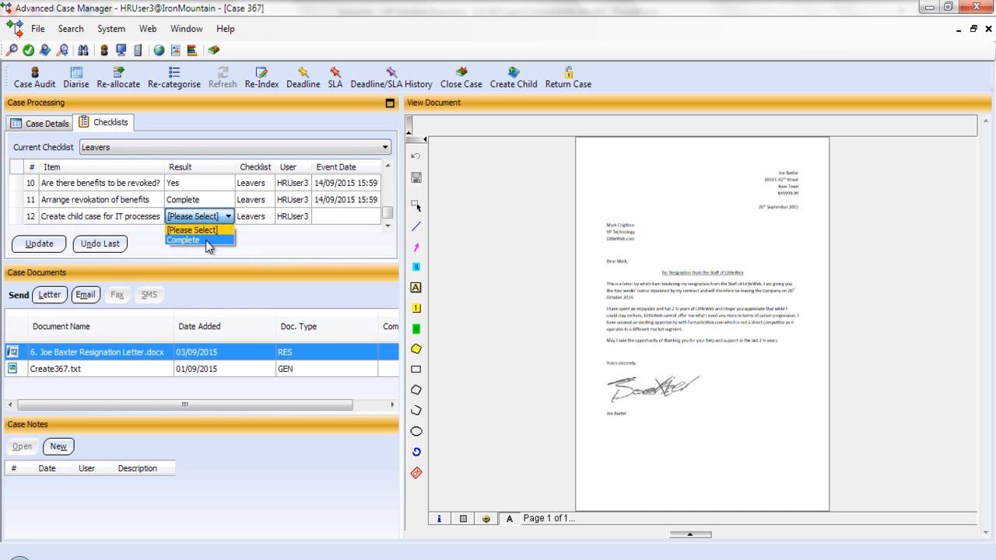
click(207, 242)
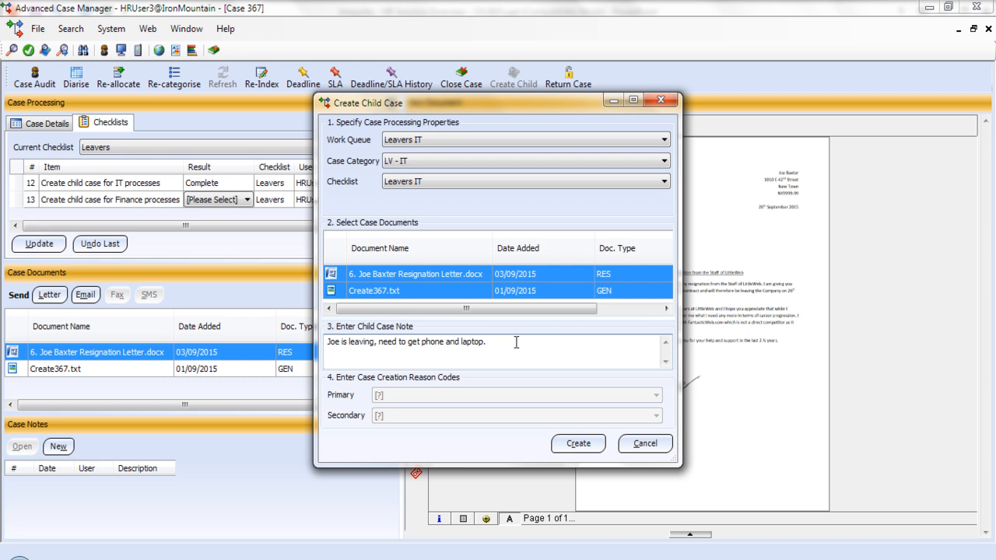
click(576, 456)
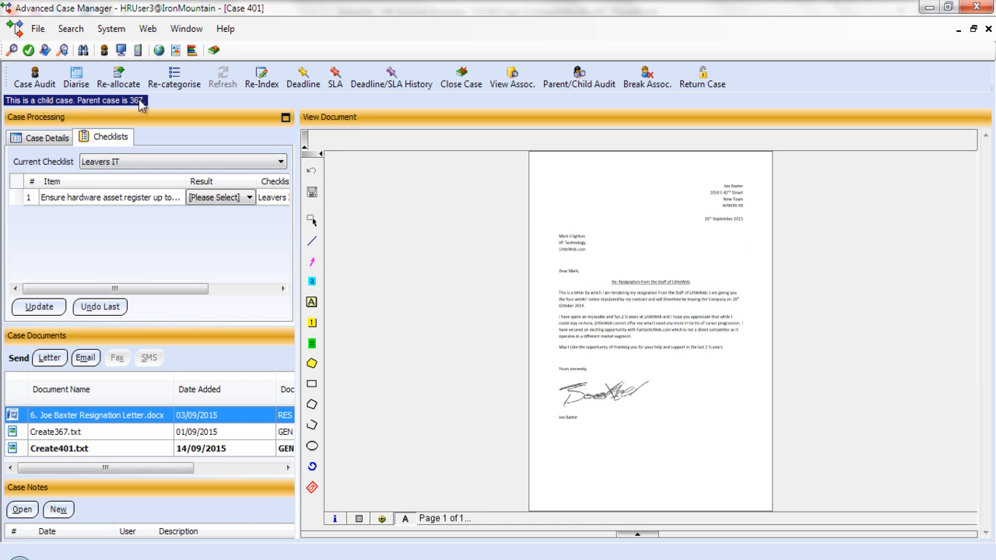
- Set the hardware asset register item to Complete in the child case's Leavers IT checklist and update it
click(225, 199)
click(226, 221)
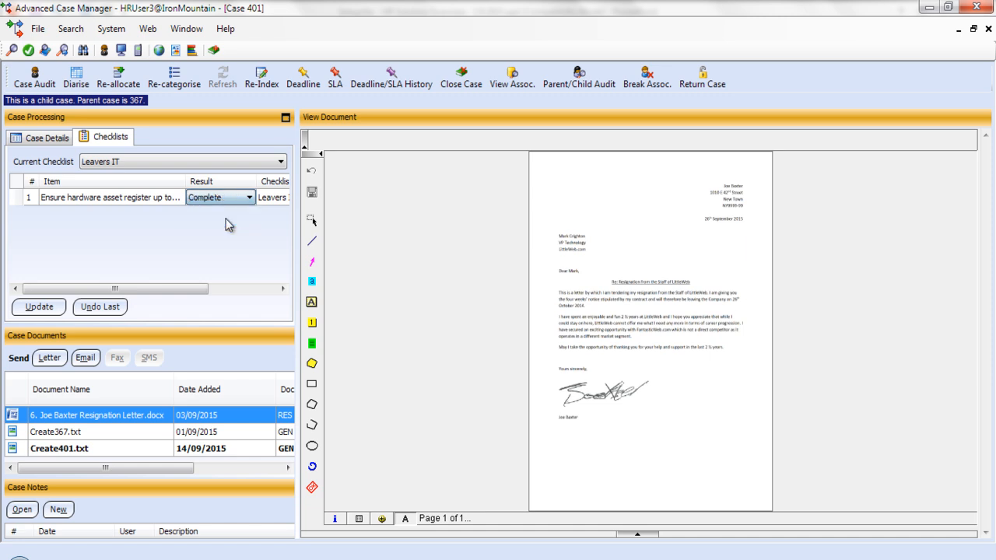
click(40, 307)
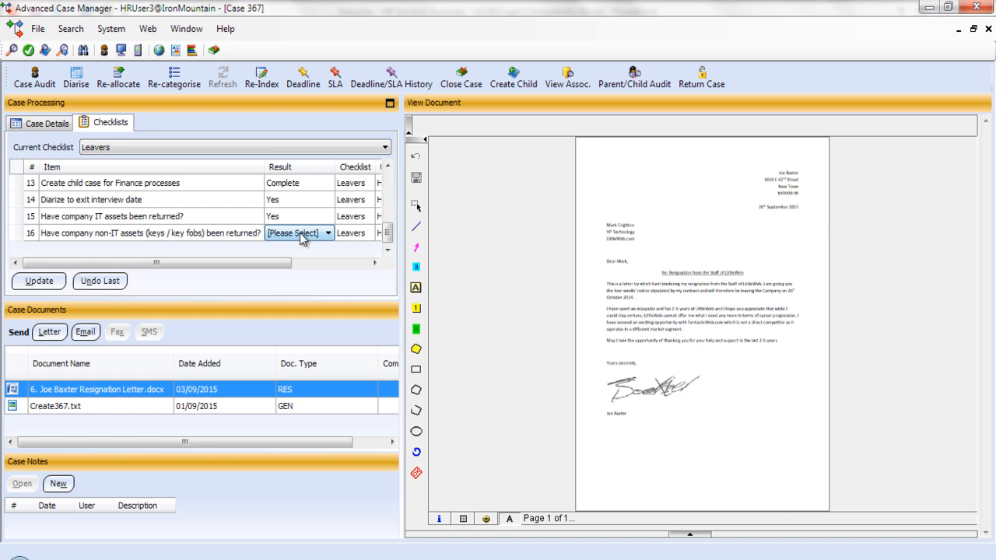
- Answer Yes to the return of company non-IT assets and set Exit Interview to Complete in the Leavers checklist
click(302, 234)
click(294, 257)
click(41, 281)
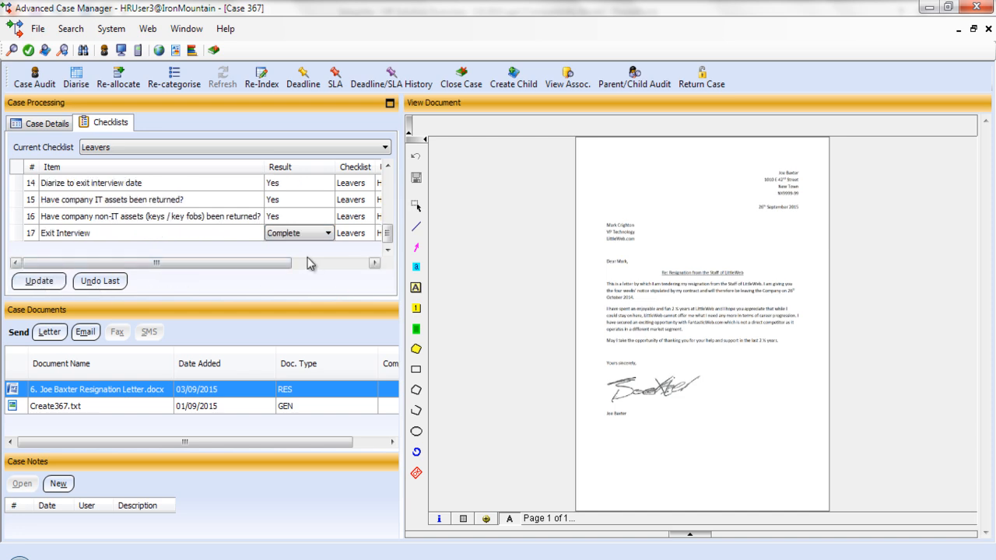
click(36, 282)
- Set the Employee successfully off boarded item to Employee off-boarded, update the checklist and agree to close case 367
click(298, 233)
click(305, 254)
click(39, 281)
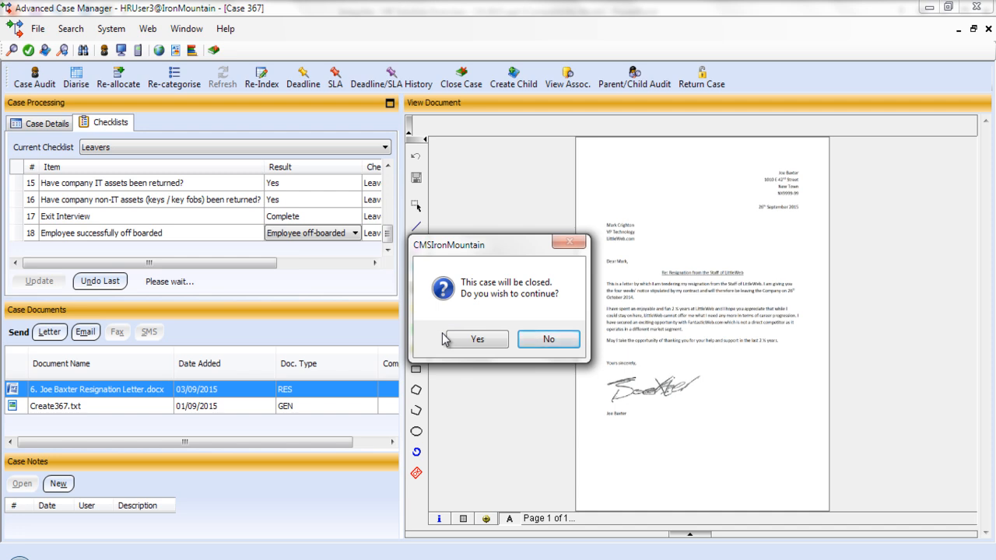
click(476, 344)
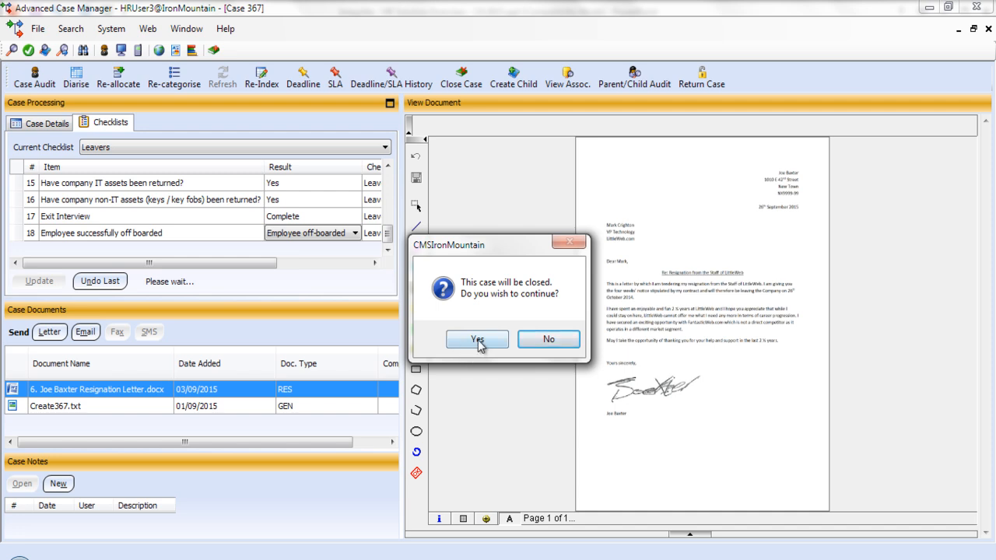